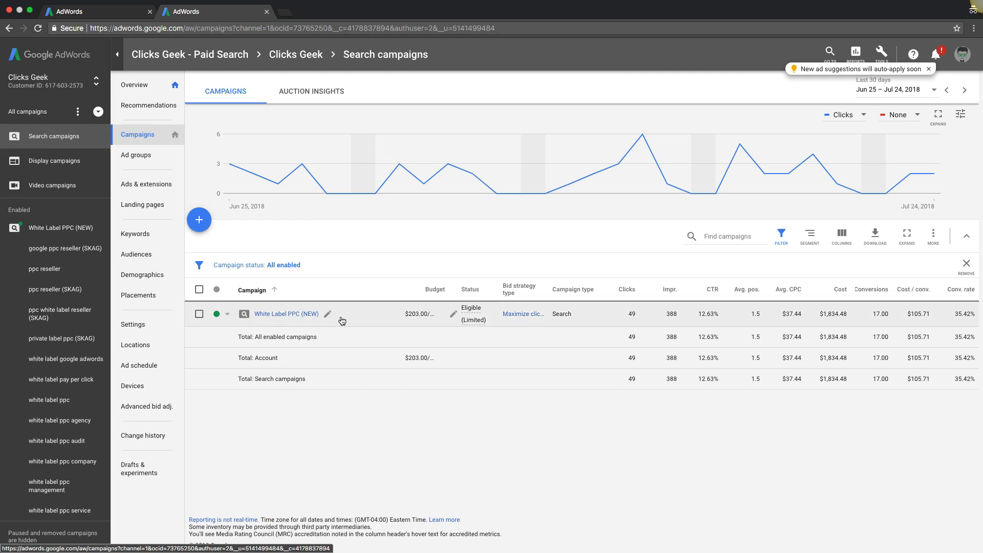
# Step: Open the account's change history and check its Jun 25 – Jul 24, 2018 date range unchanged
pyautogui.click(145, 437)
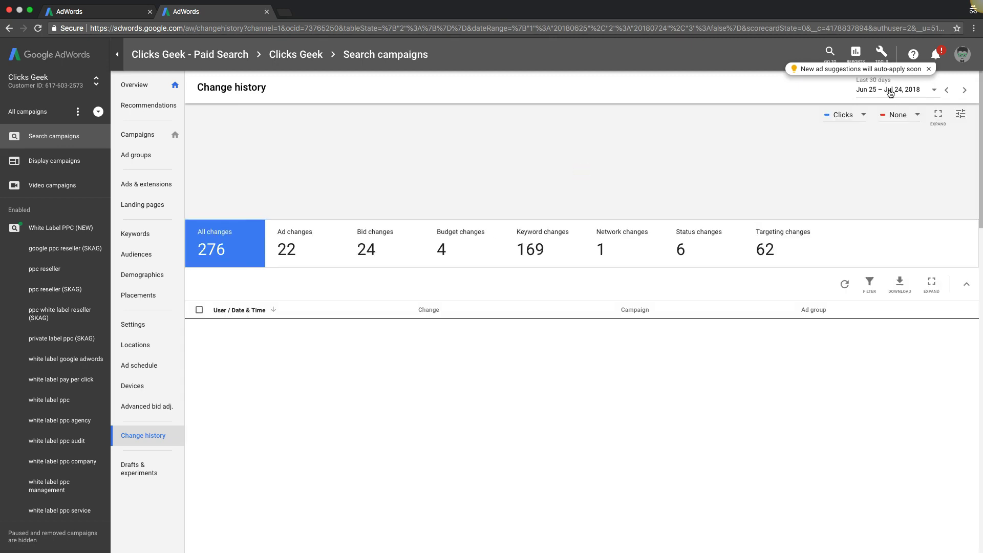
pyautogui.click(890, 91)
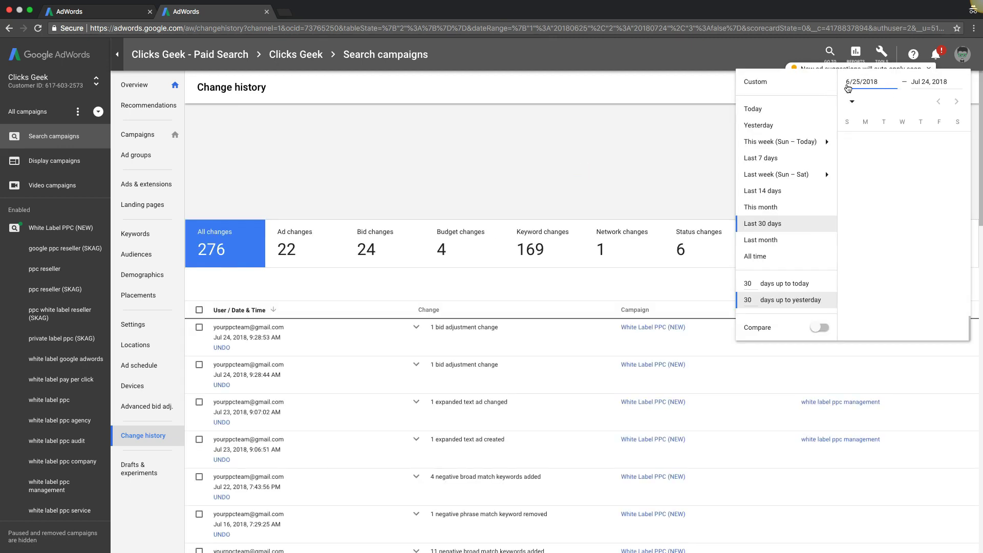
pyautogui.click(655, 95)
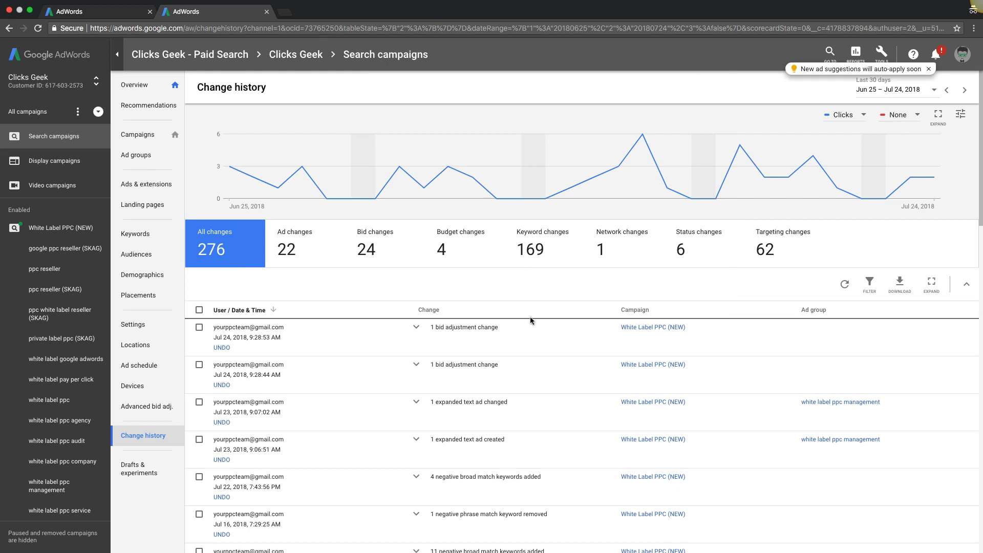
# Step: Scroll through the 276 listed search-campaign changes and return to the top
pyautogui.scroll(-3, 370, 351)
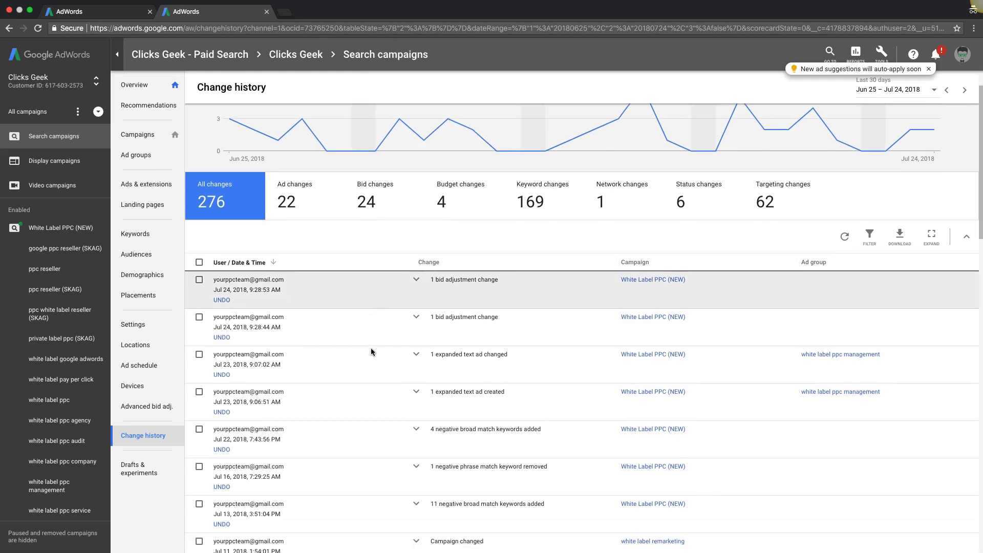
pyautogui.scroll(-5, 371, 352)
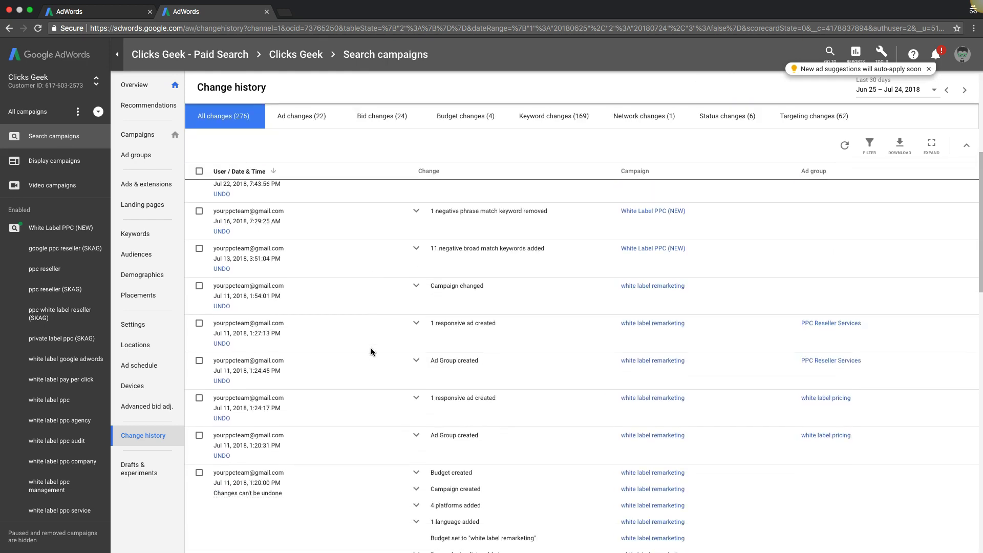
pyautogui.scroll(-10, 371, 352)
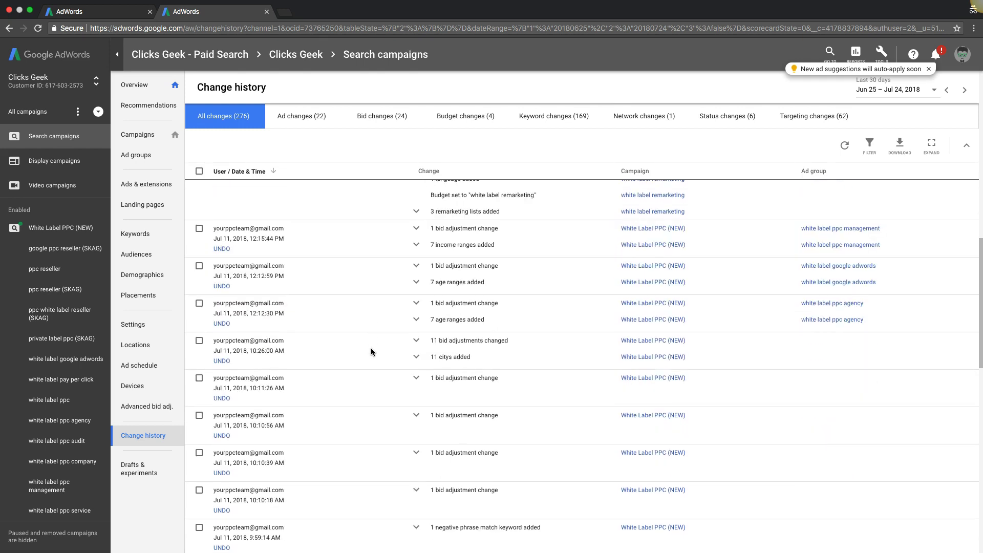
pyautogui.scroll(-10, 371, 351)
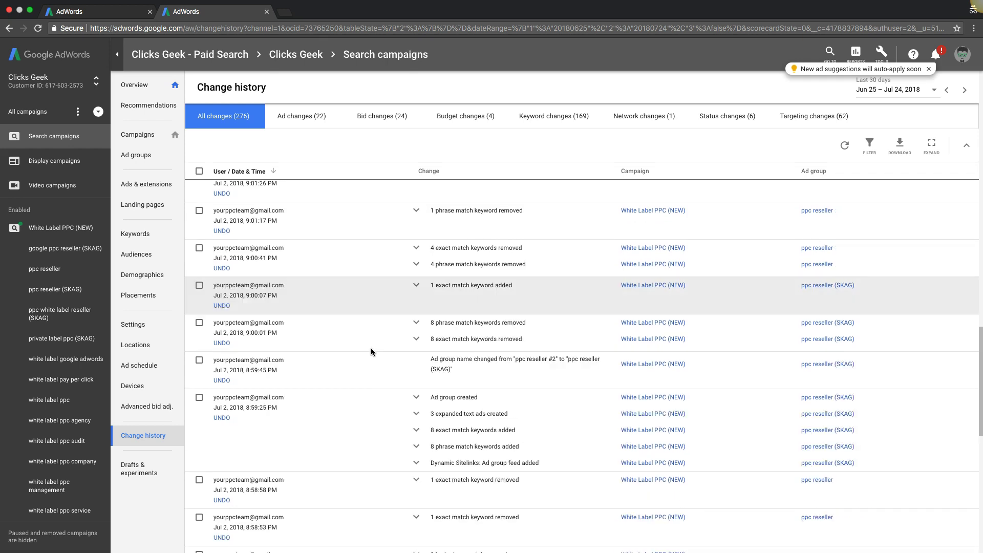
pyautogui.scroll(15, 371, 352)
pyautogui.scroll(5, 371, 352)
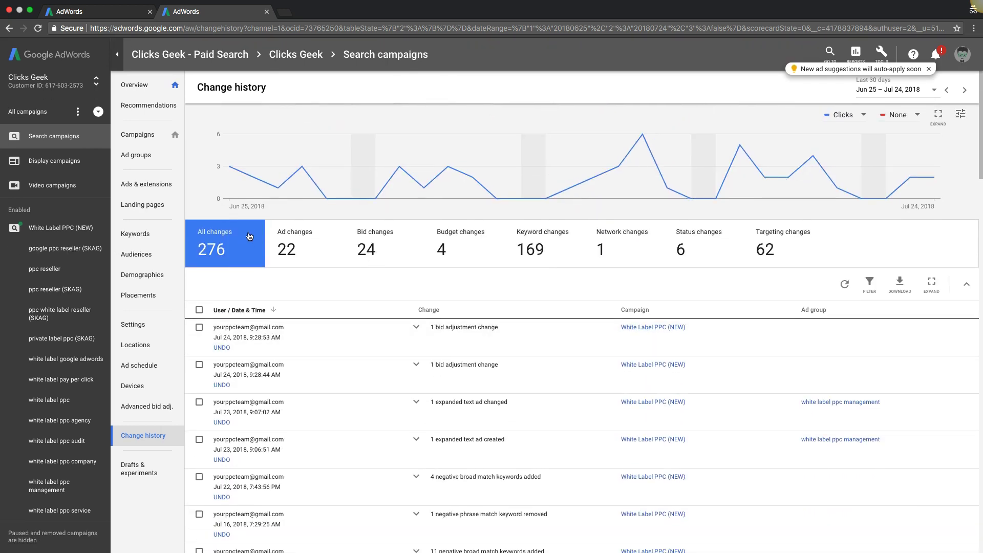
# Step: Show the change history for the White Label PPC (NEW) campaign alone, listing 261 changes
pyautogui.click(137, 138)
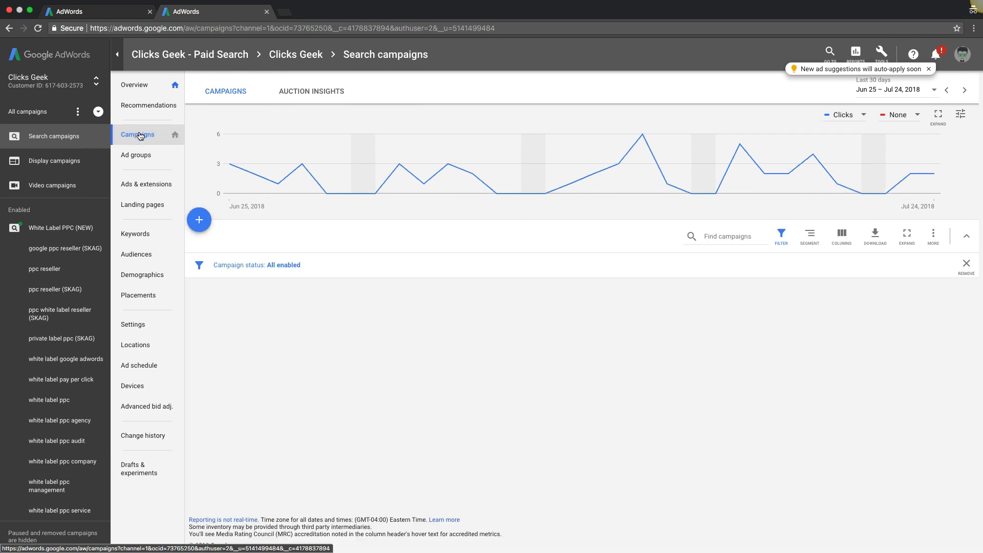
pyautogui.click(301, 315)
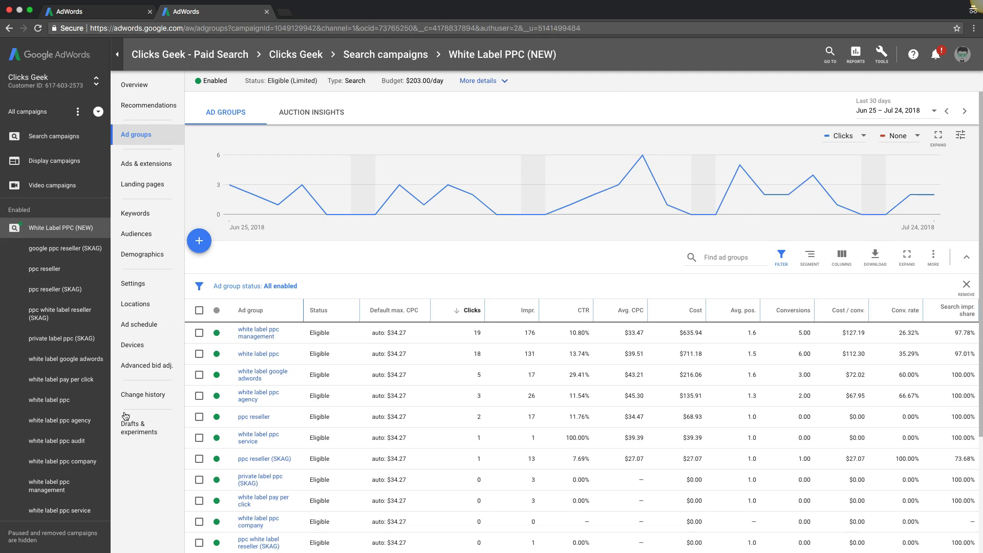
pyautogui.click(142, 397)
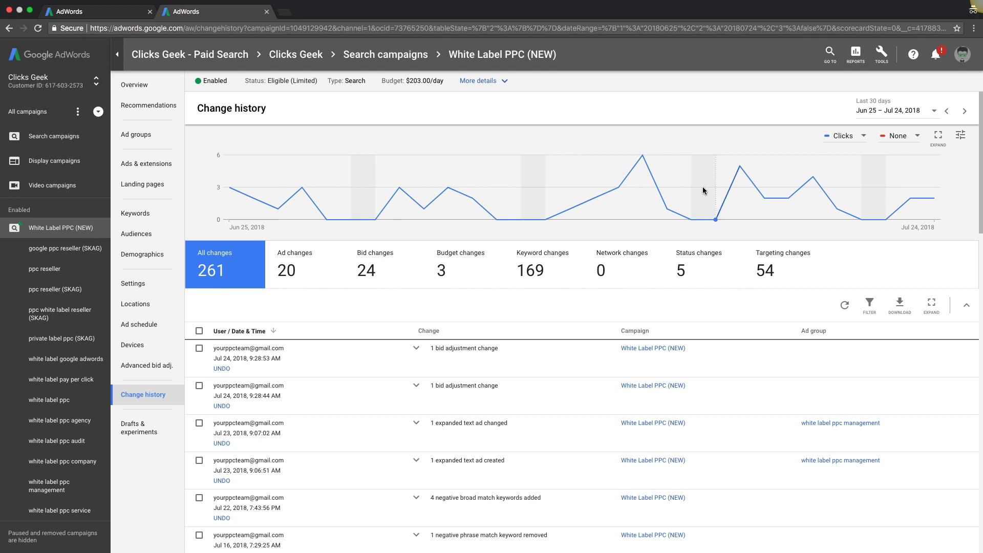
# Step: Expand the Jul 11 income-range bid adjustment and the '7 age ranges added' entries
pyautogui.scroll(-1, 653, 324)
pyautogui.scroll(-8, 654, 324)
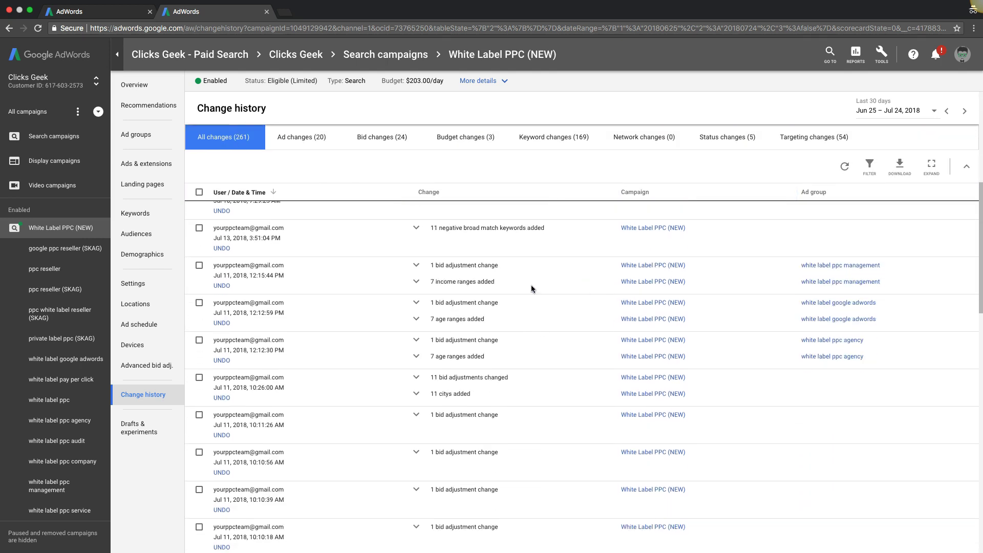
pyautogui.click(416, 266)
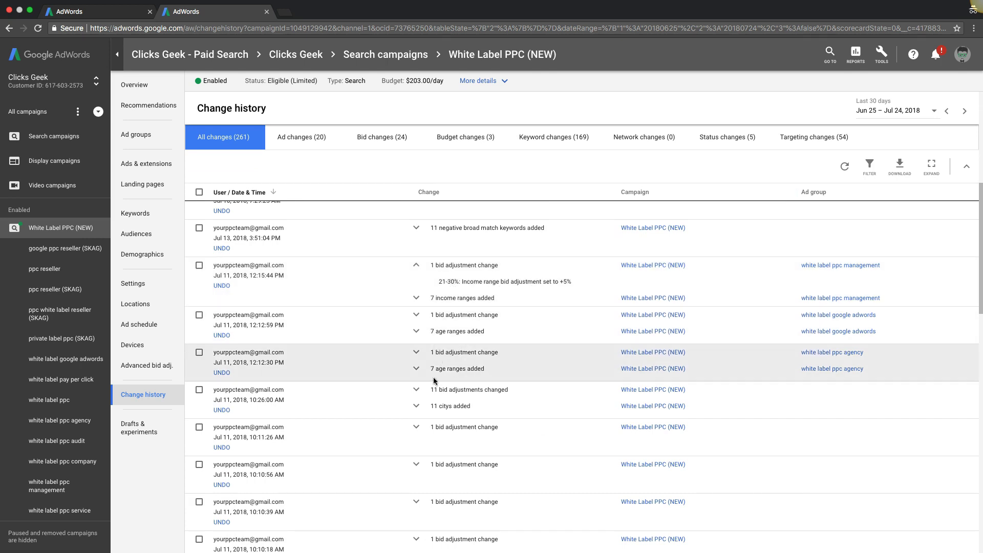
pyautogui.click(416, 369)
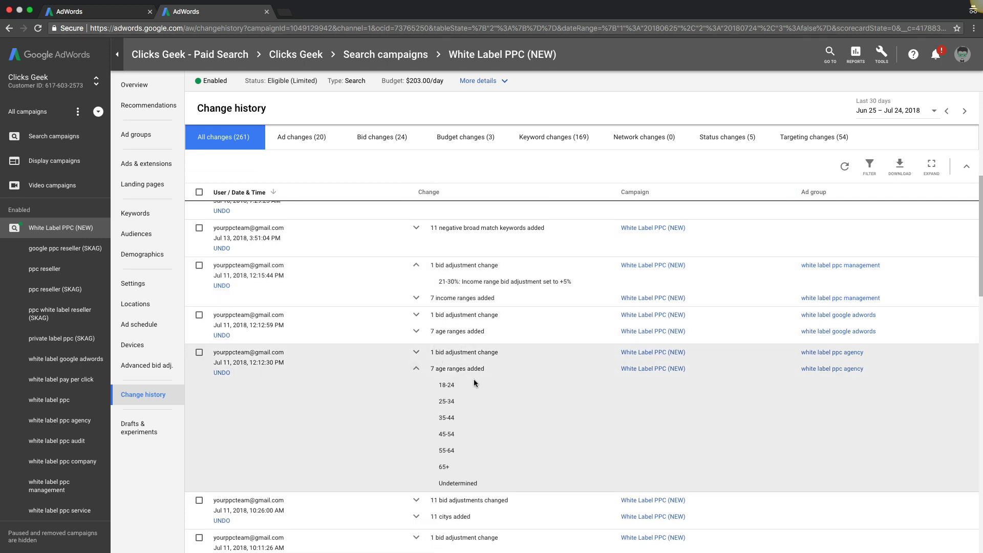
# Step: Expand the '11 citys added' and '11 bid adjustments changed' entries and review them
pyautogui.scroll(-2, 474, 379)
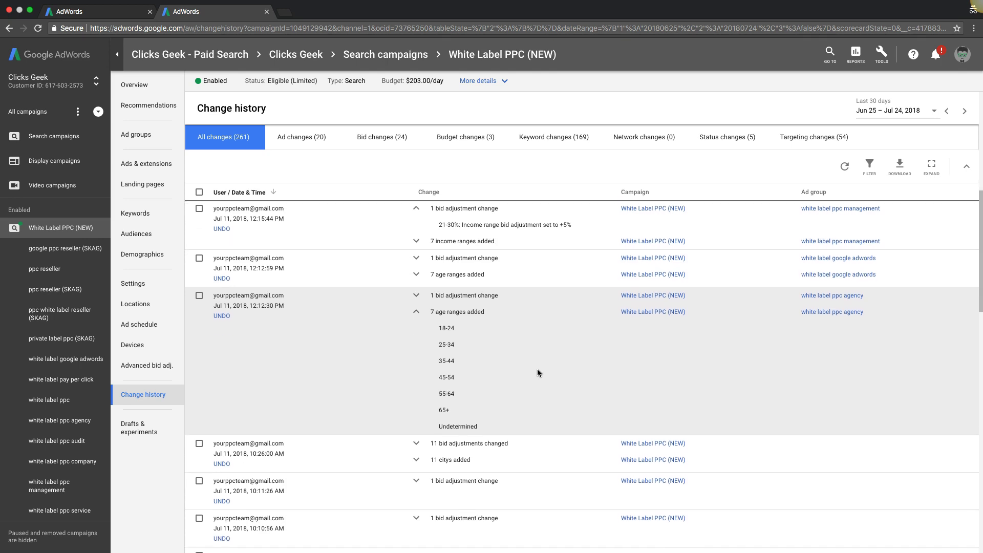
pyautogui.scroll(-3, 537, 373)
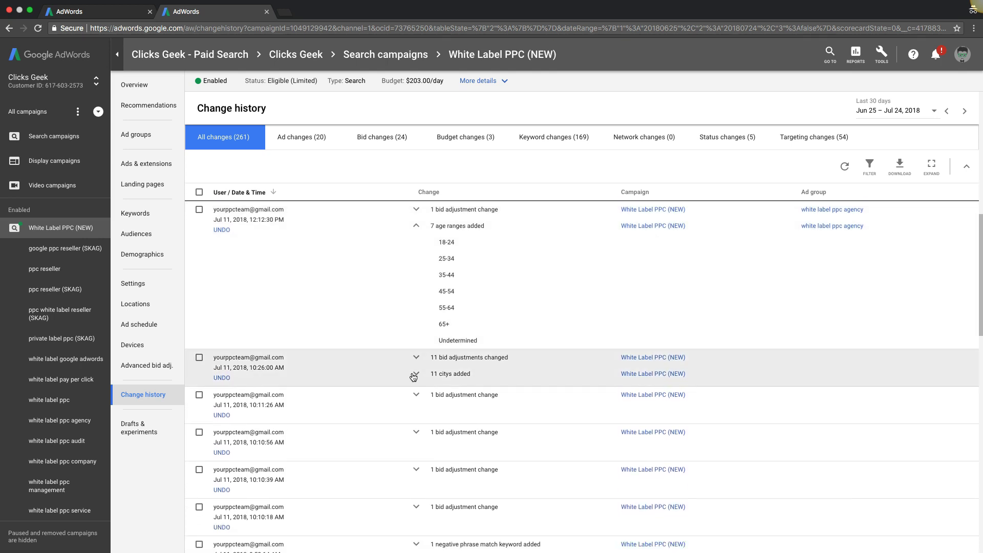
pyautogui.click(416, 375)
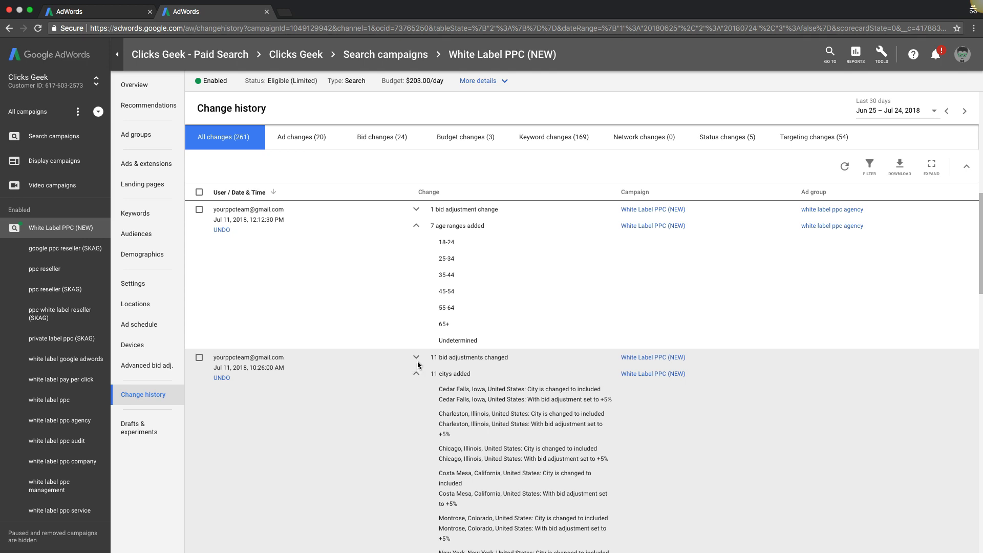
pyautogui.click(417, 358)
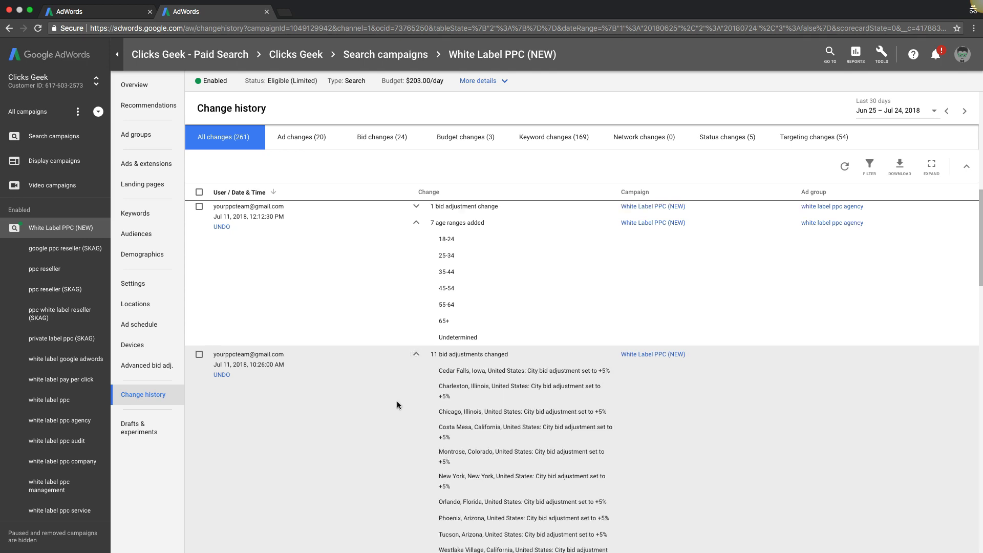
pyautogui.scroll(-5, 397, 401)
pyautogui.scroll(-6, 397, 400)
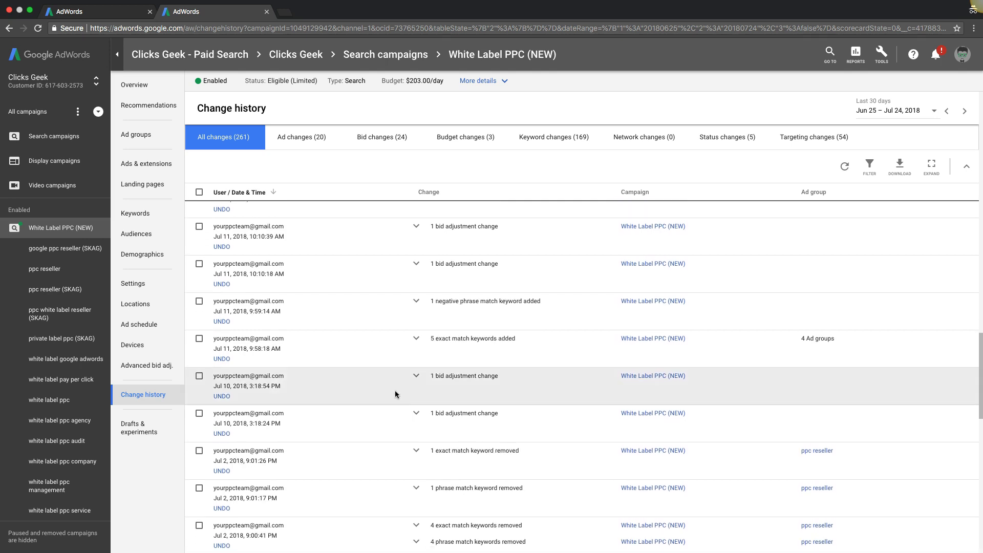
pyautogui.scroll(-8, 394, 391)
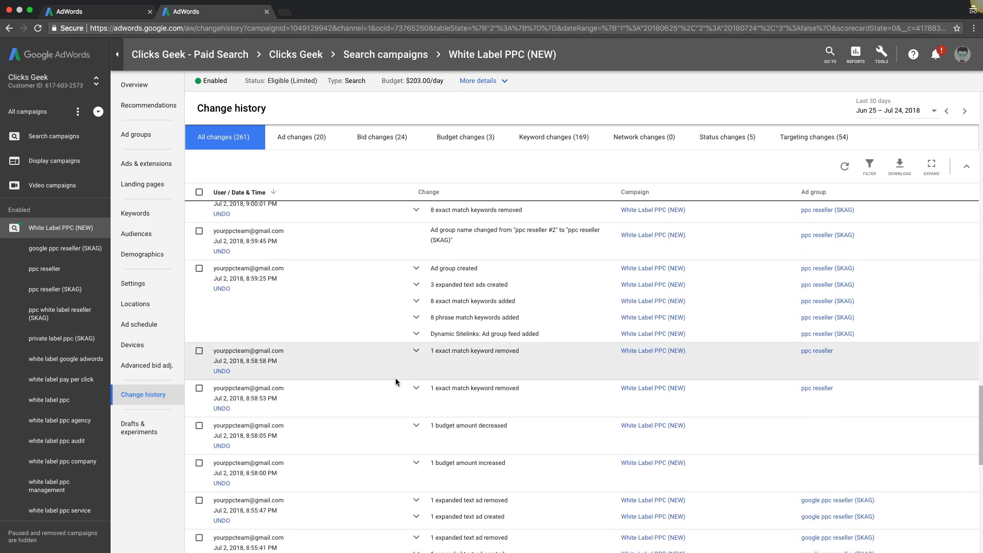
pyautogui.scroll(-3, 381, 353)
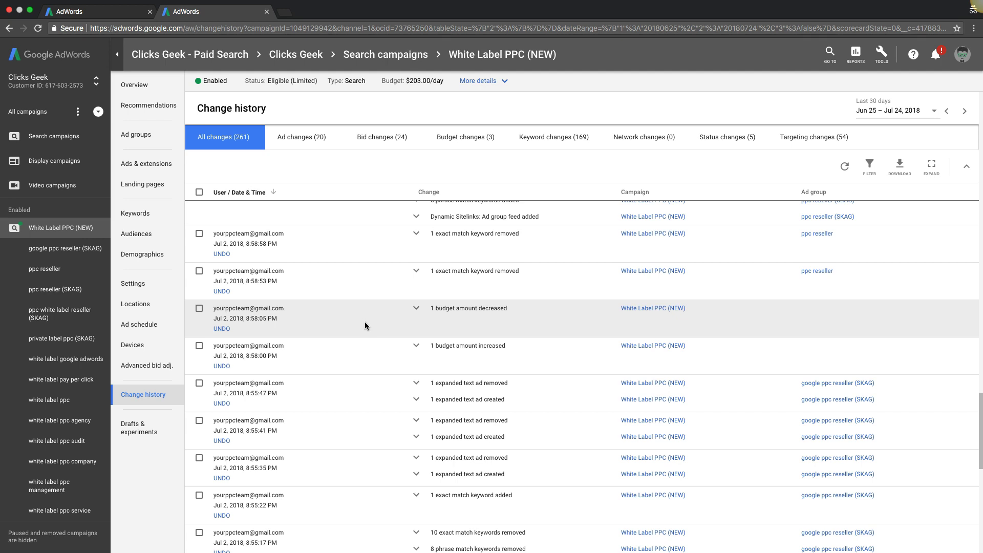
pyautogui.scroll(15, 352, 294)
pyautogui.scroll(10, 352, 296)
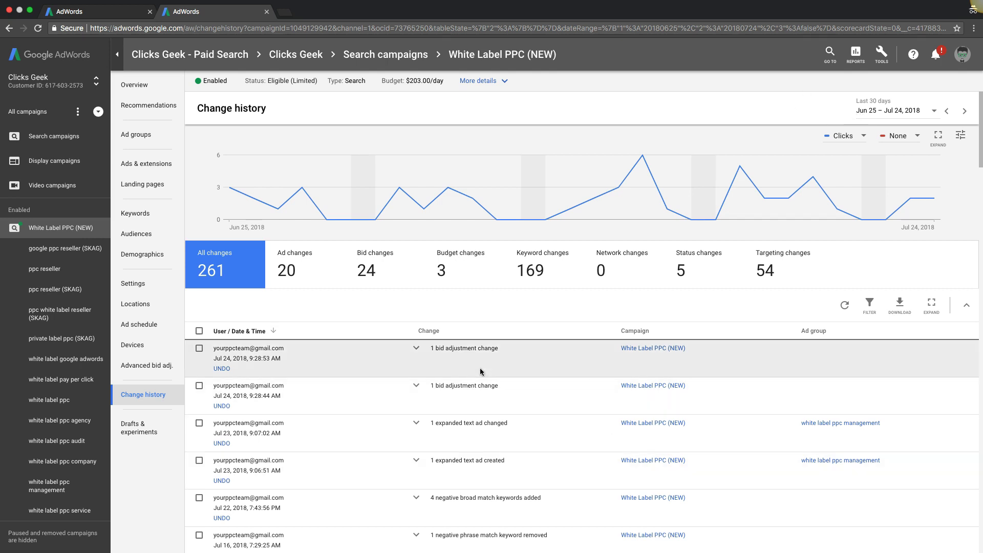
# Step: Expand both Jul 24 bid changes: Mobile Highend raised from +15% to +18%, then +20%
pyautogui.click(415, 386)
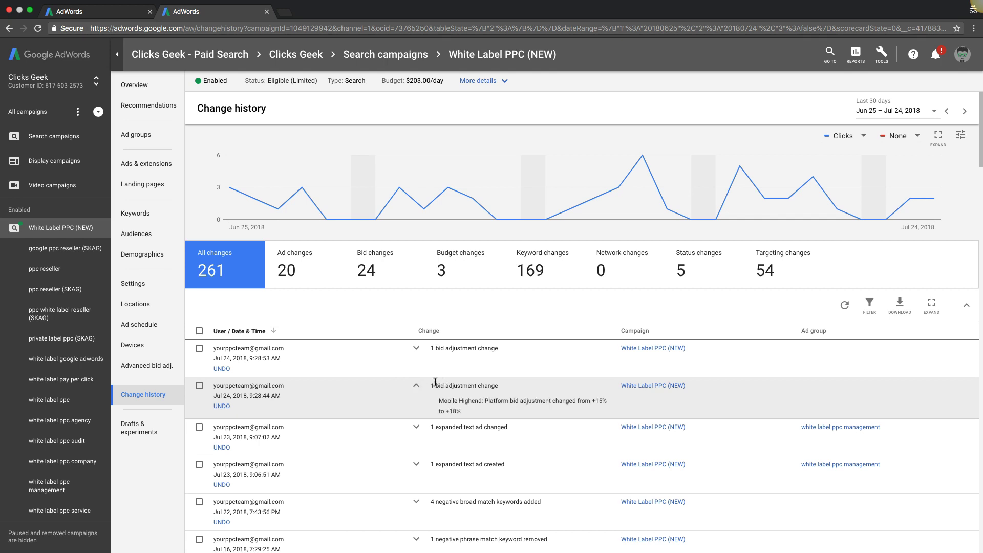
pyautogui.click(417, 350)
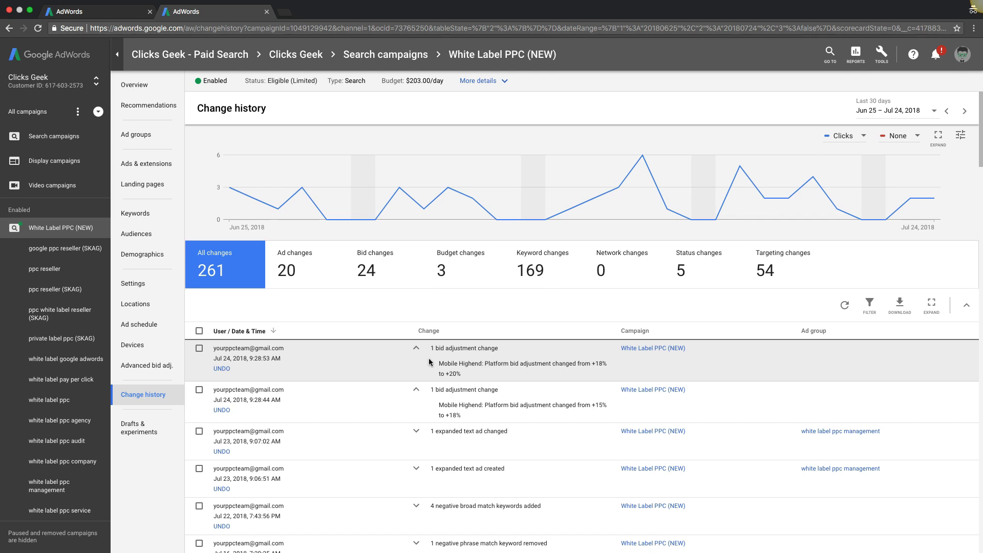
pyautogui.scroll(-3, 370, 366)
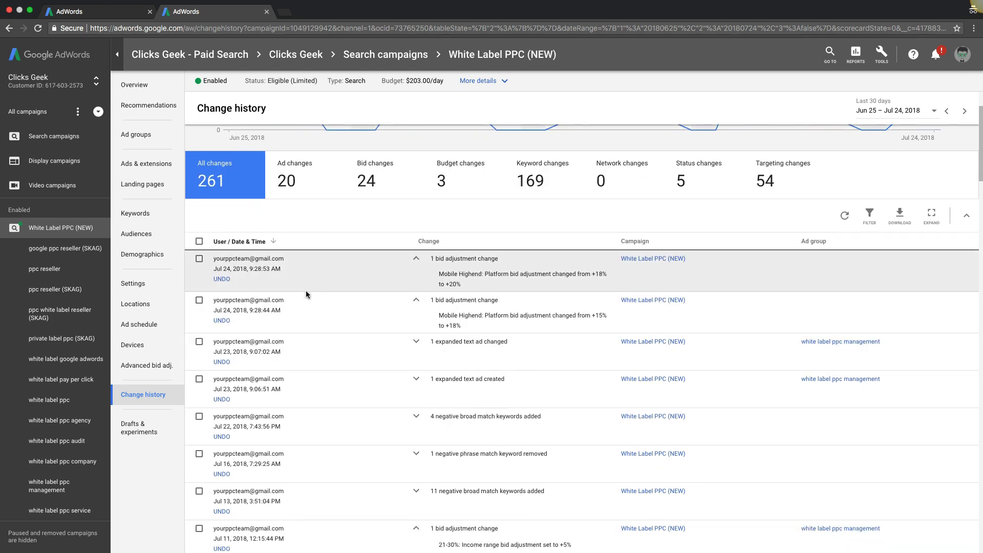
pyautogui.scroll(-5, 330, 351)
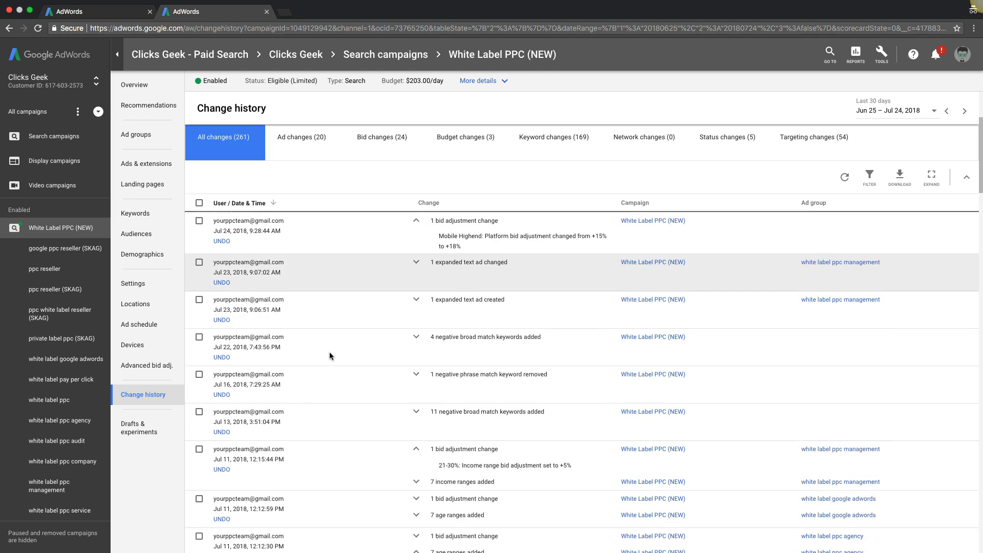
pyautogui.scroll(-7, 333, 342)
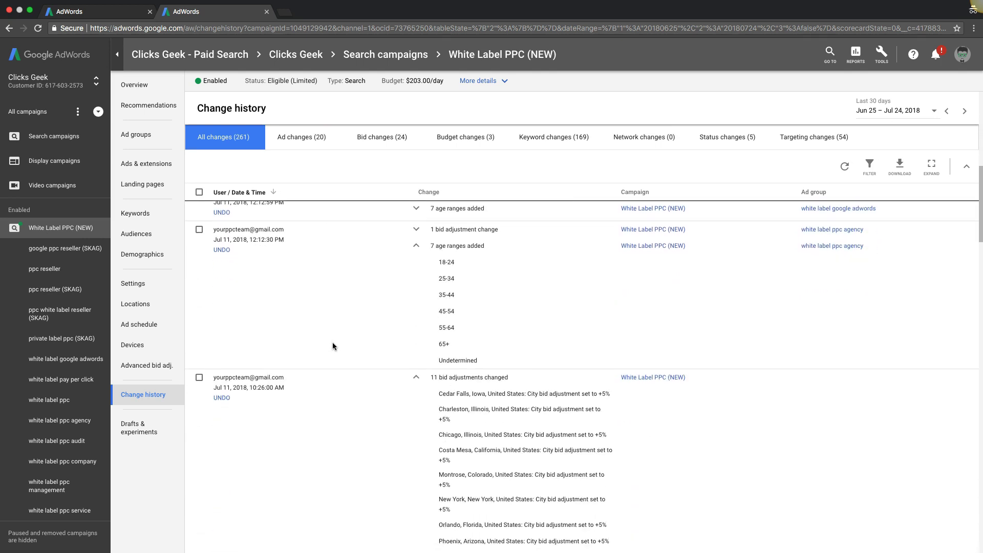
pyautogui.scroll(-15, 368, 314)
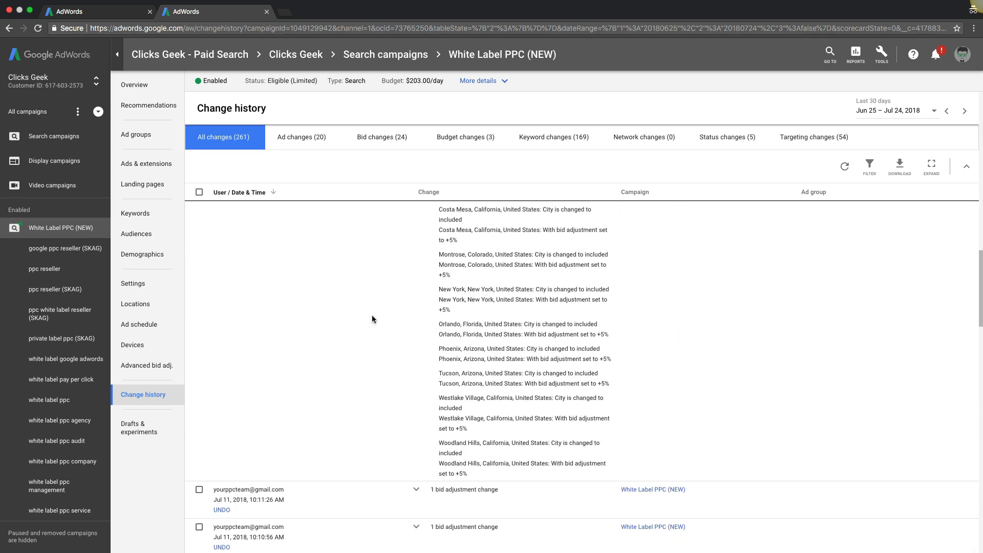
pyautogui.scroll(-20, 372, 315)
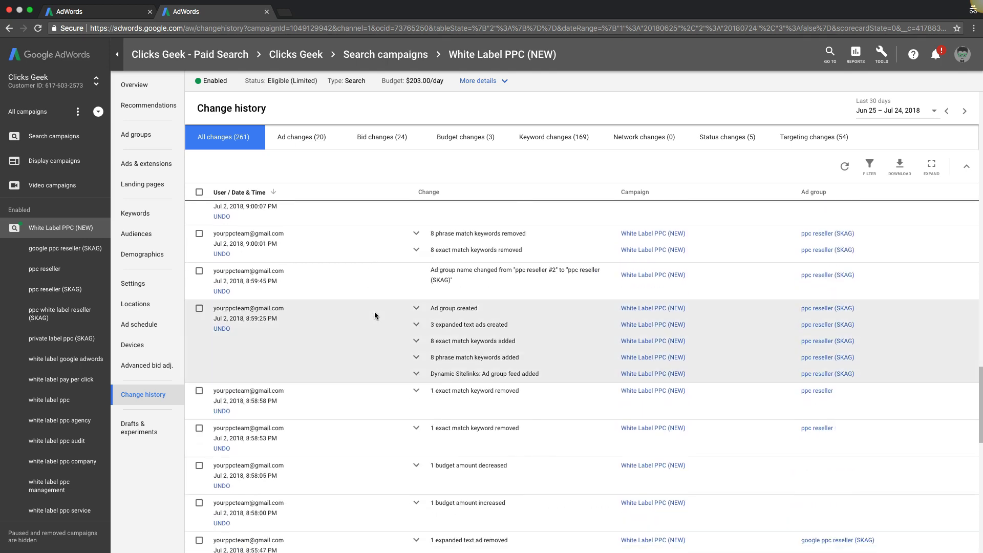
pyautogui.scroll(20, 373, 308)
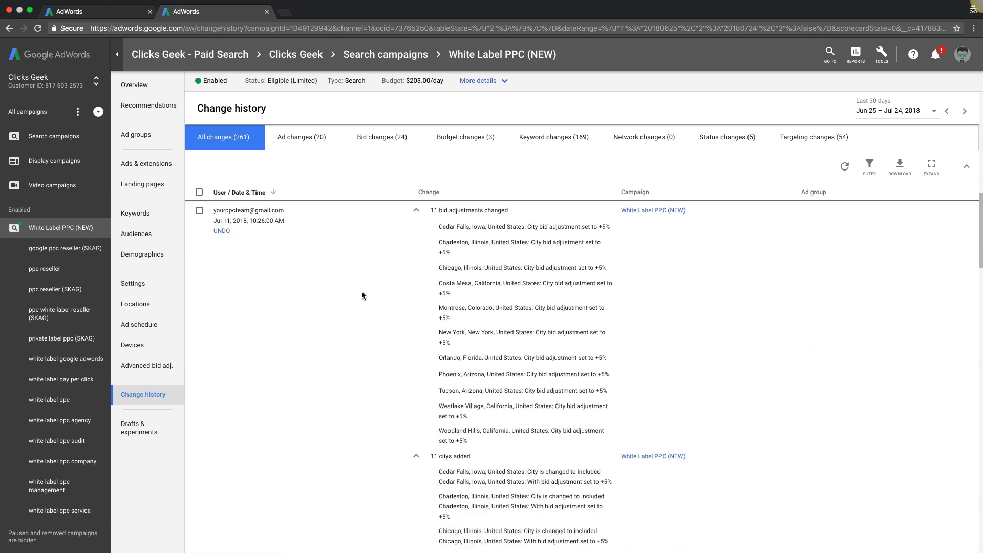
# Step: Show the White Label PPC (NEW) Overview with 49 clicks, 12.63% CTR and 17.00 conversions
pyautogui.click(145, 87)
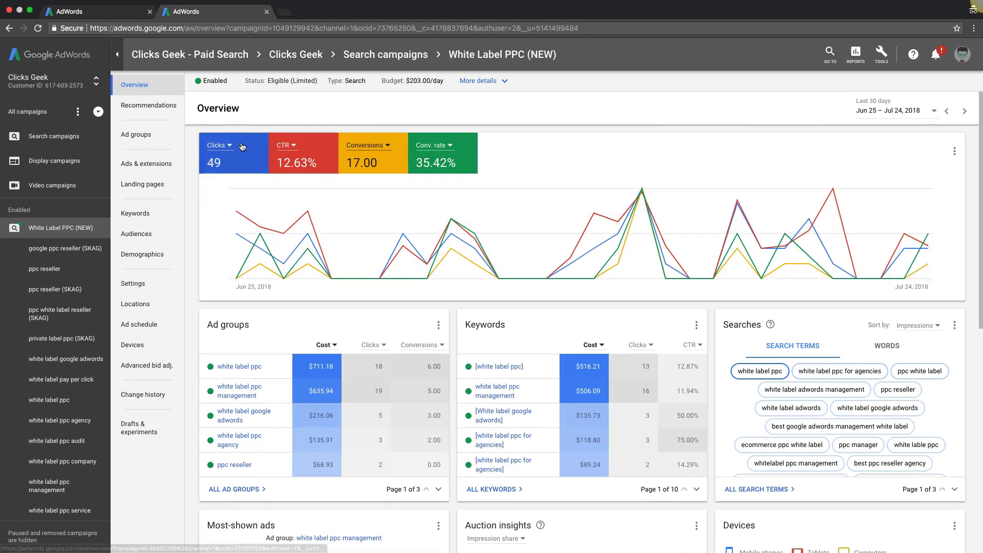